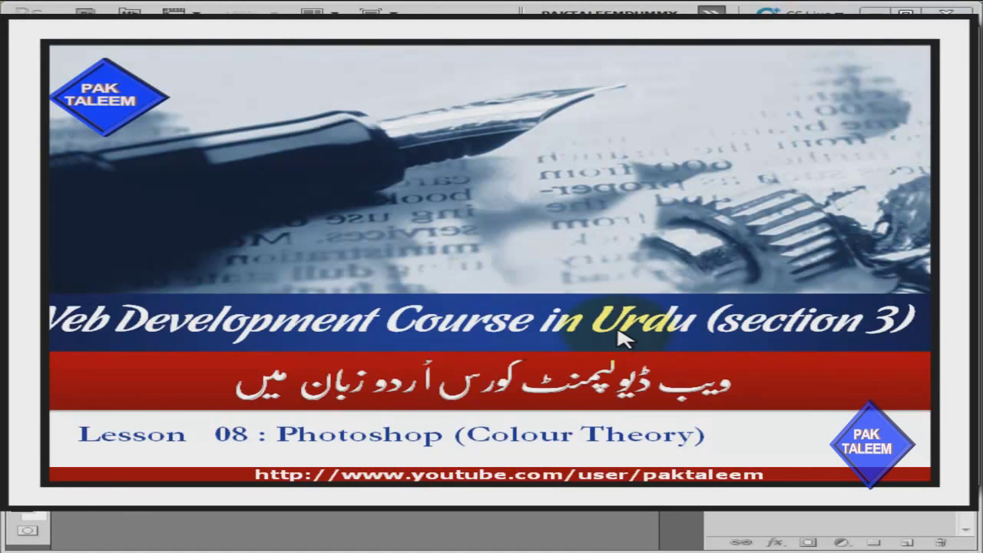
Advance past the layers title slide to the empty Photoshop workspace
click(622, 338)
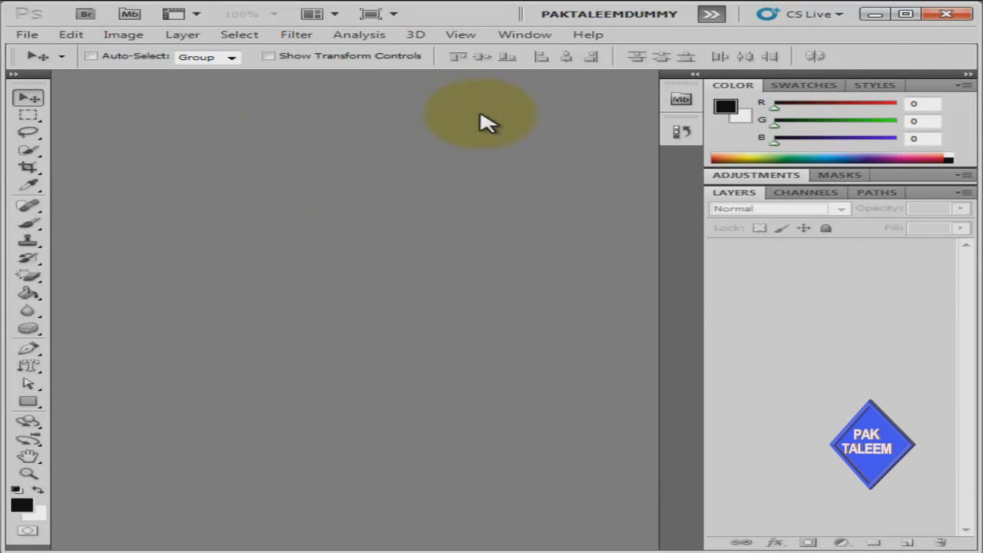
Create a new document with the default 16.02 × 11.99 cm white canvas
click(35, 36)
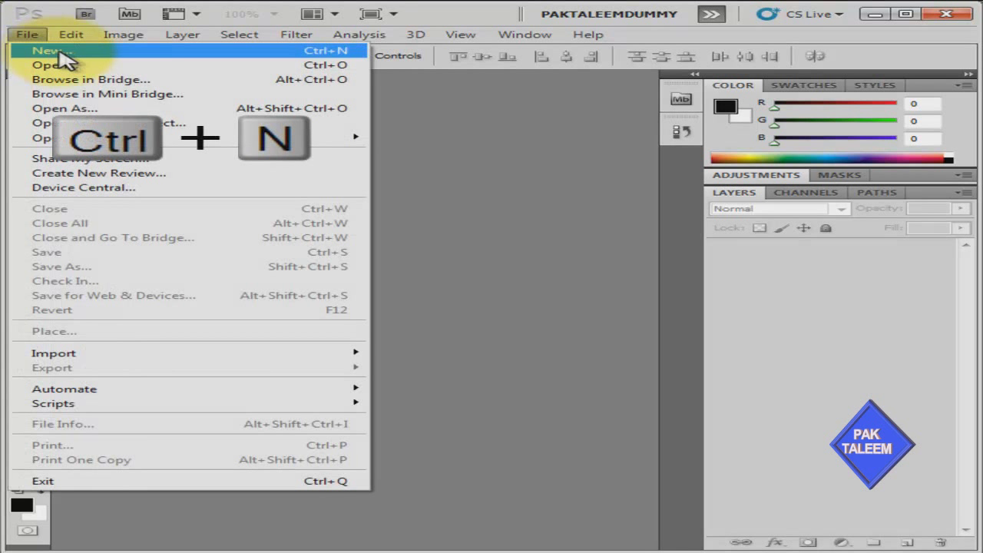
click(69, 54)
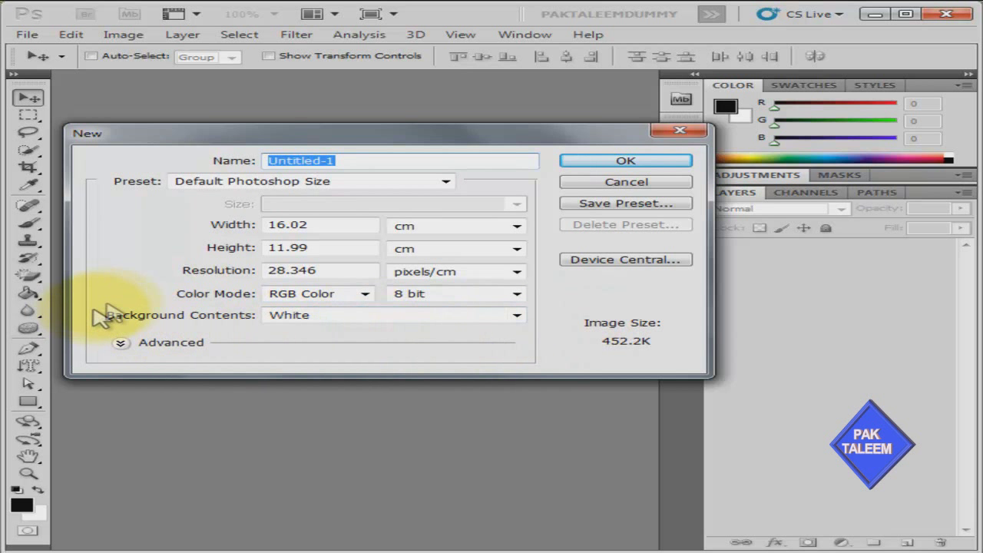
click(626, 162)
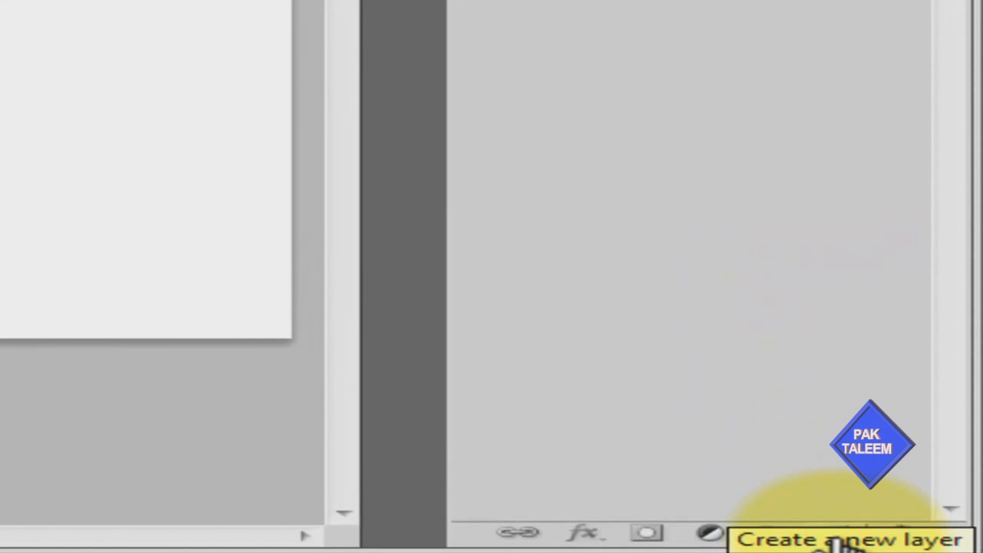
Add an empty Layer 1 above the Background layer
click(842, 543)
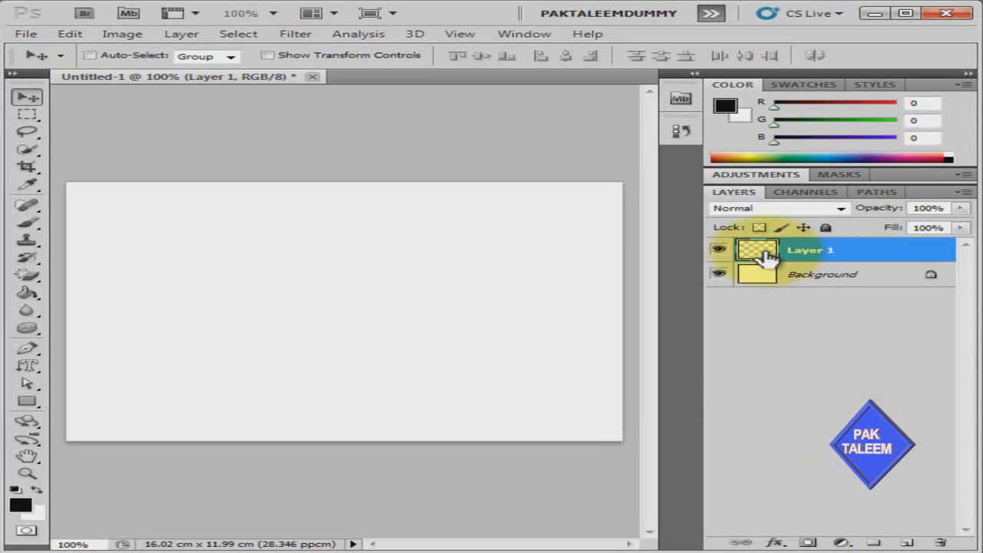
click(719, 274)
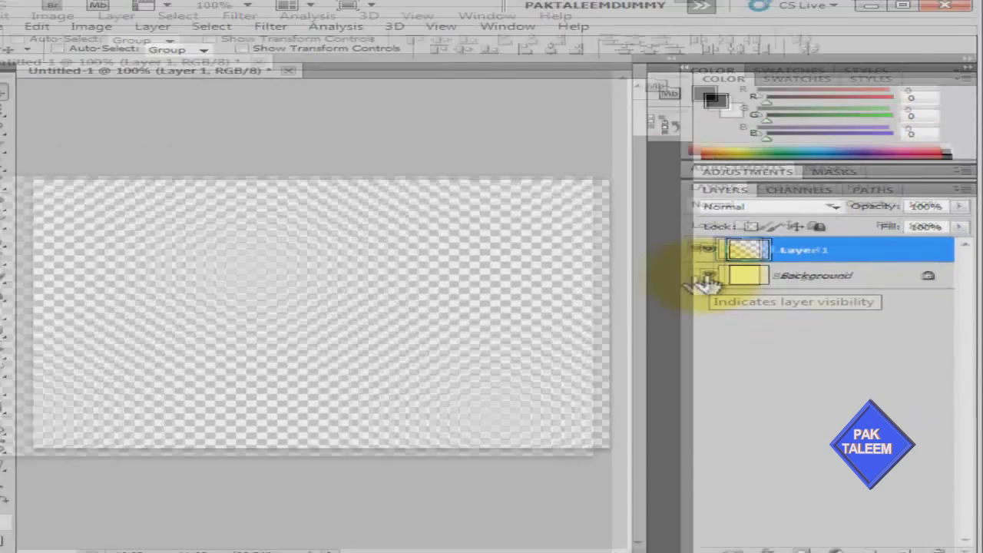
click(719, 275)
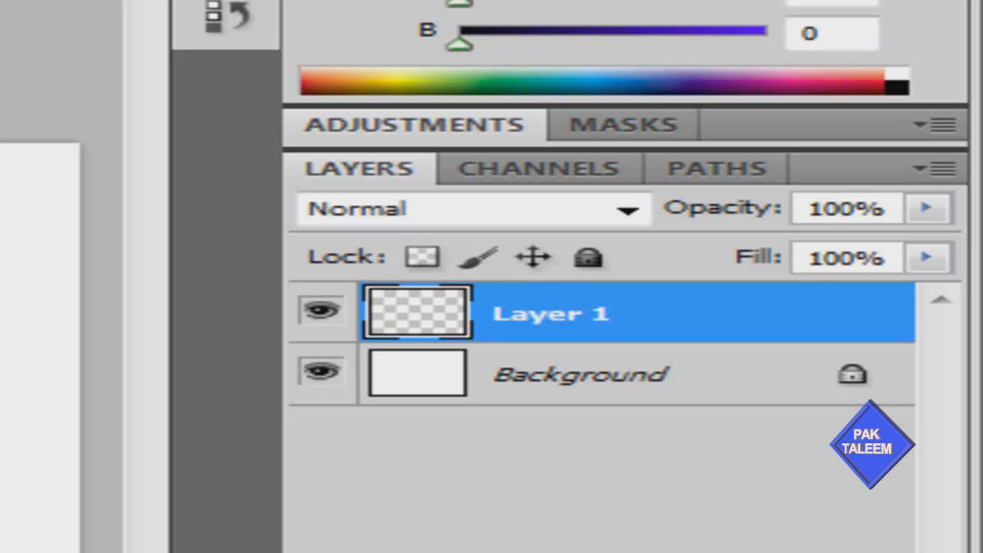
click(110, 435)
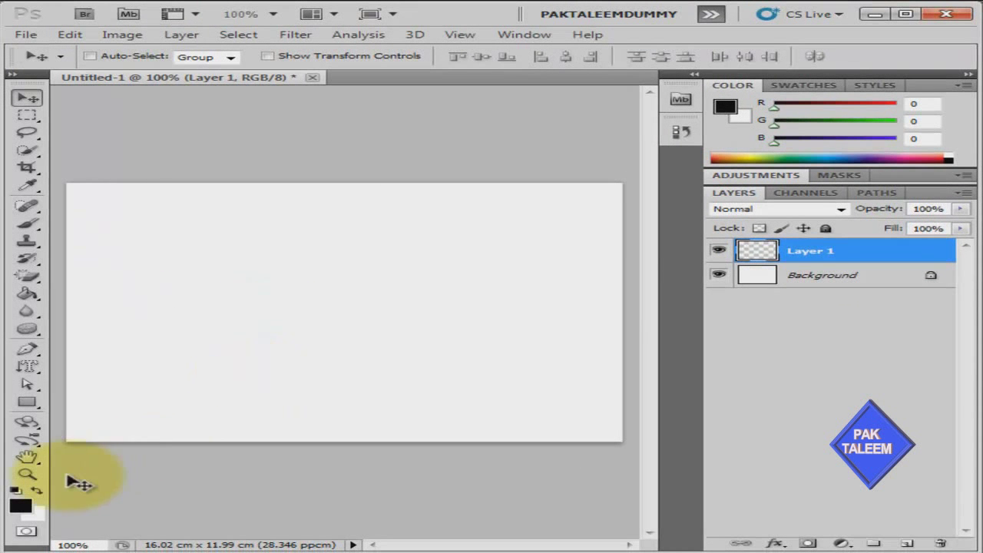
Fill Layer 1 with black using the Paint Bucket tool (G)
key(g)
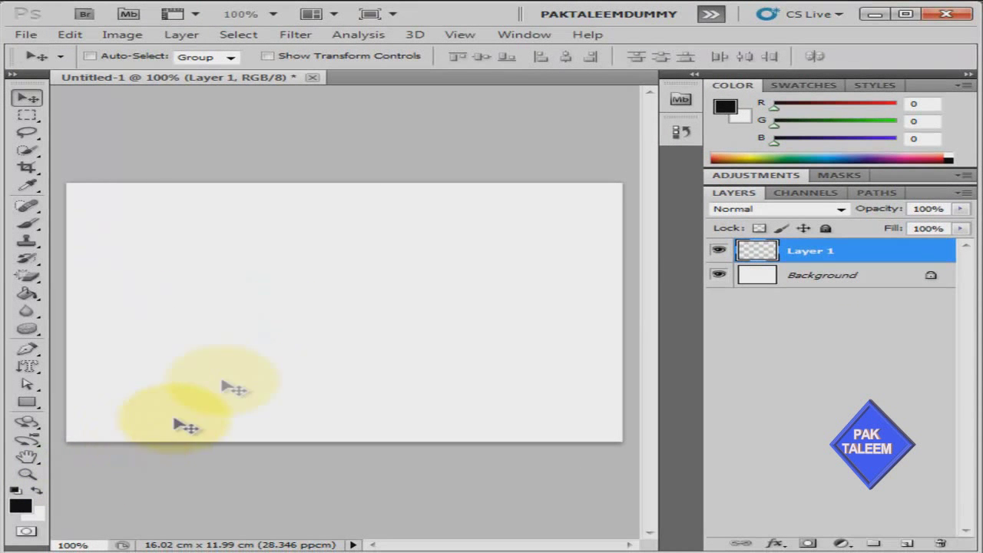
click(177, 267)
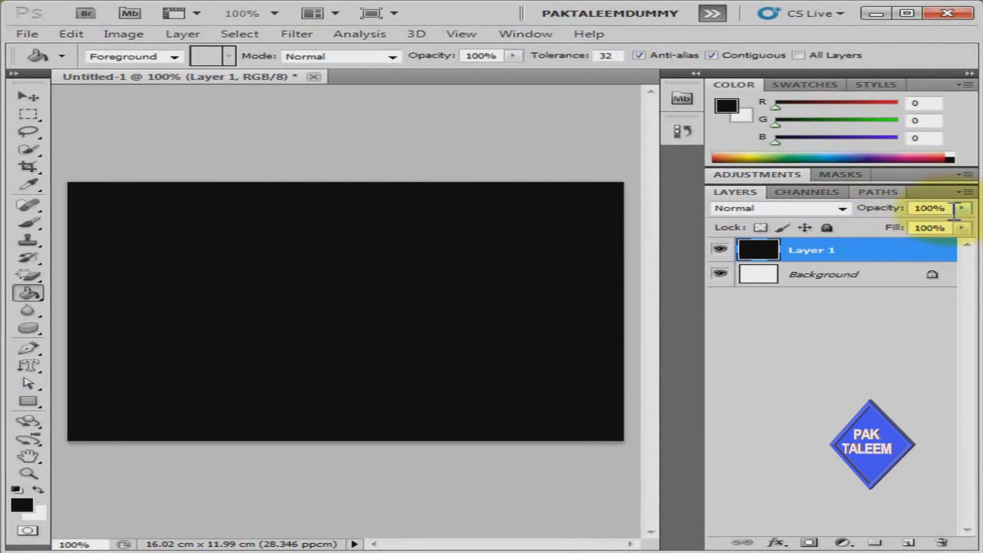
Lower Layer 1's opacity to 20%, then to 0%
click(918, 208)
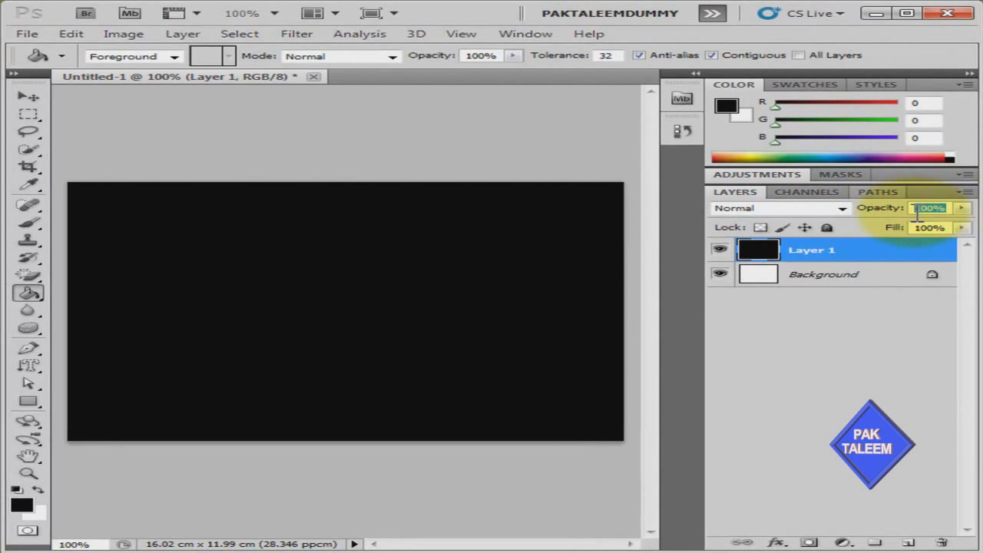
text(20)
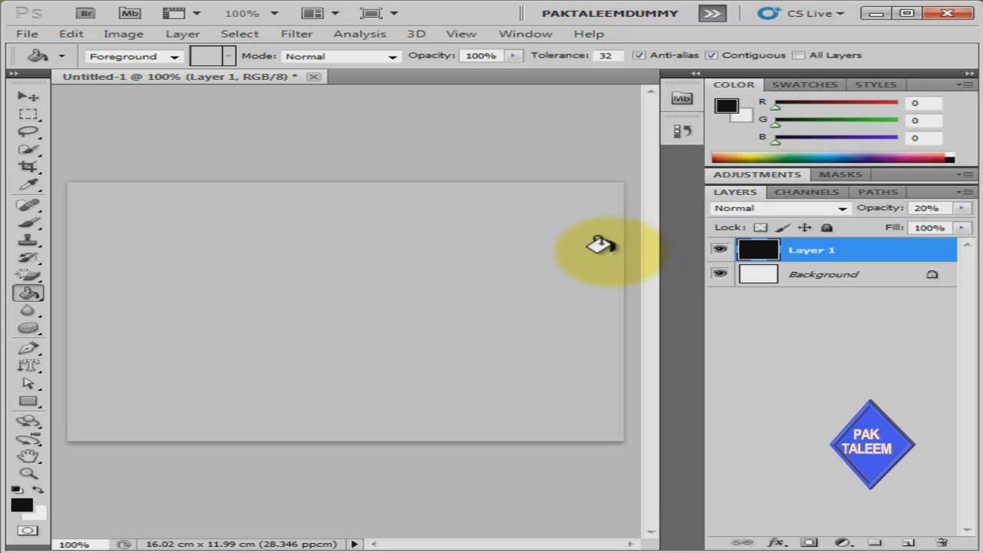
click(925, 208)
text(0)
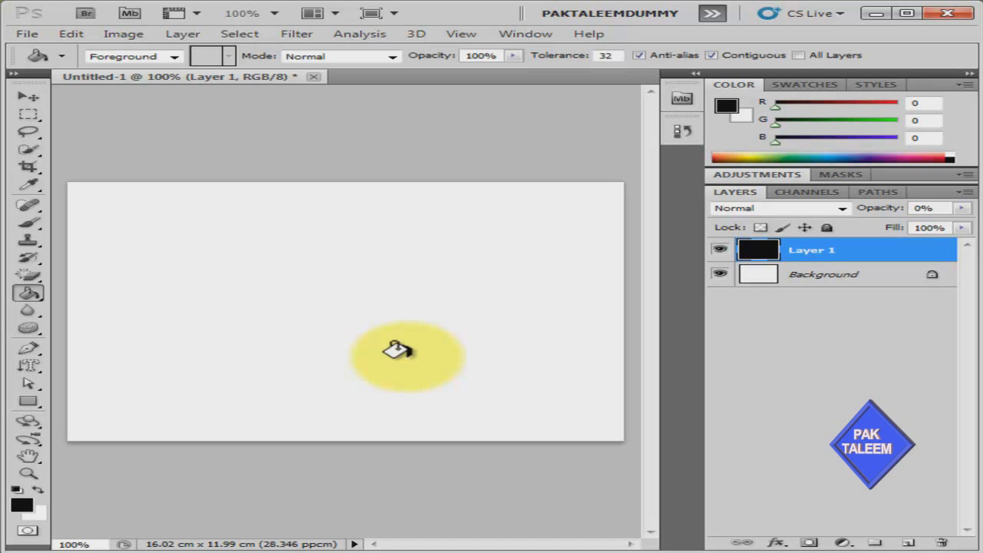
Activate the Background layer, switch to the Move tool (V), and drag Layer 1 toward the trash
key(alt+bracketleft)
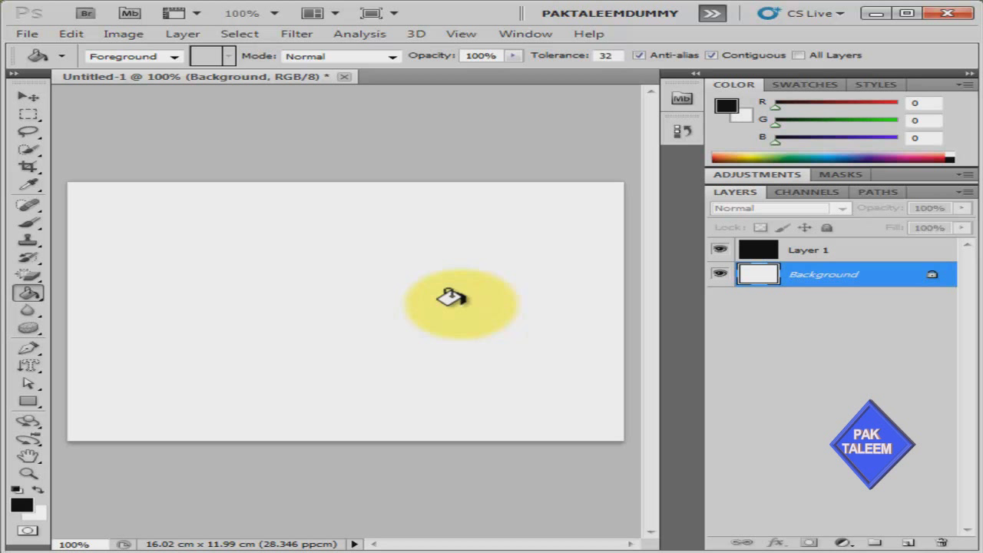
key(v)
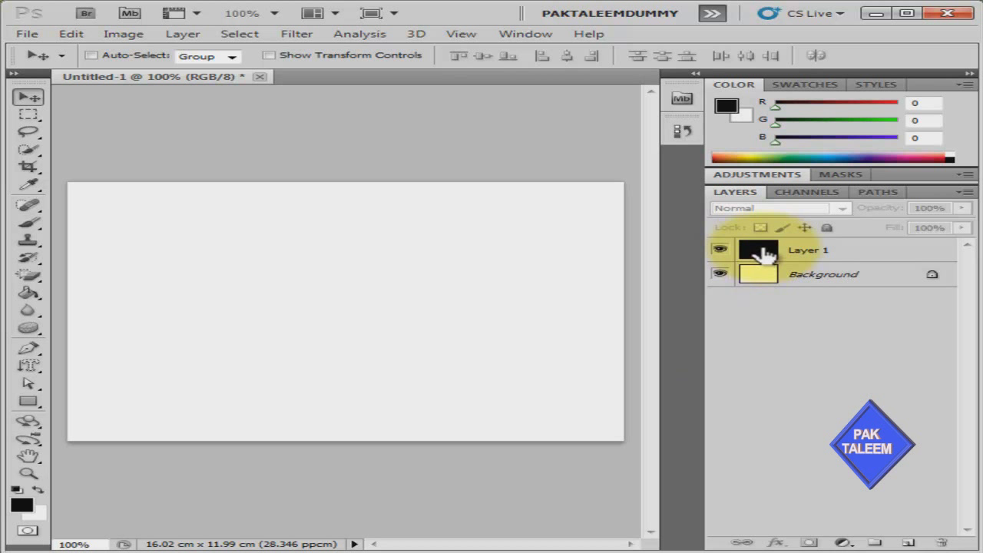
drag(766, 255, 947, 544)
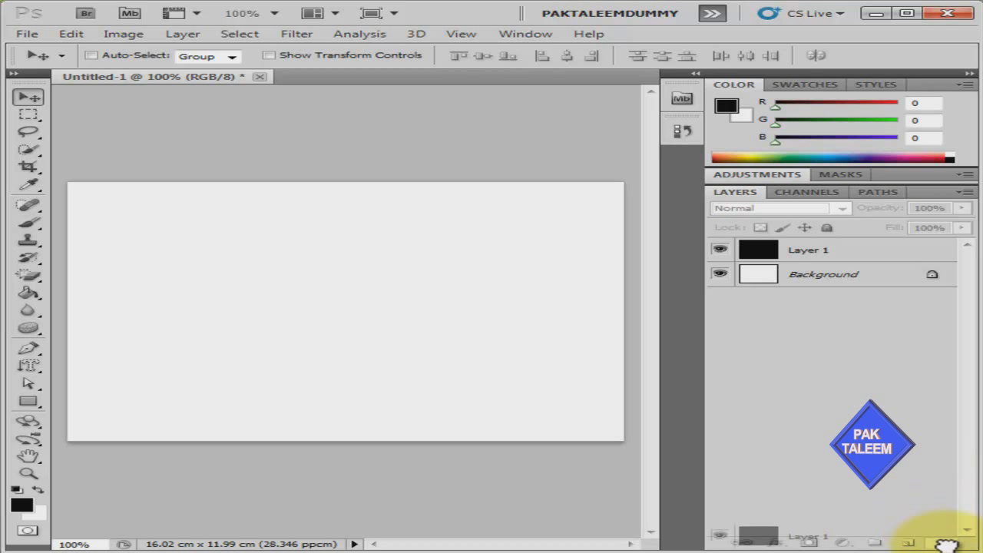
Delete Layer 1, add a new Layer 1, then delete that one too
drag(946, 544, 945, 544)
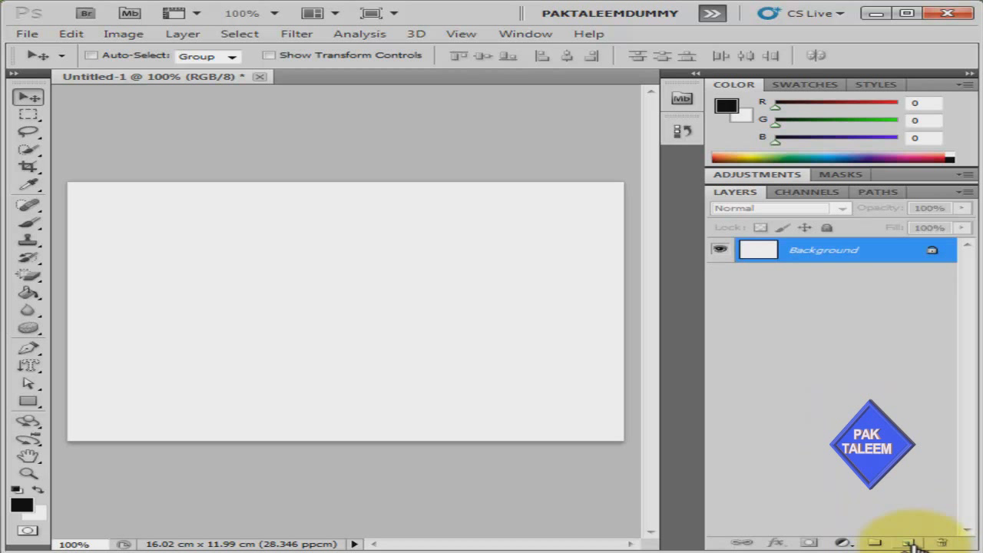
click(908, 543)
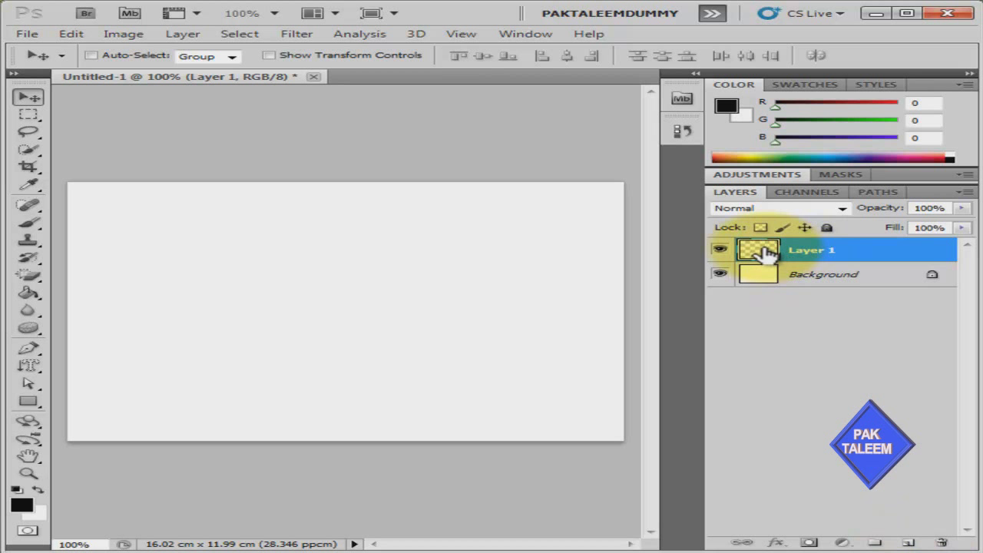
drag(766, 253, 947, 531)
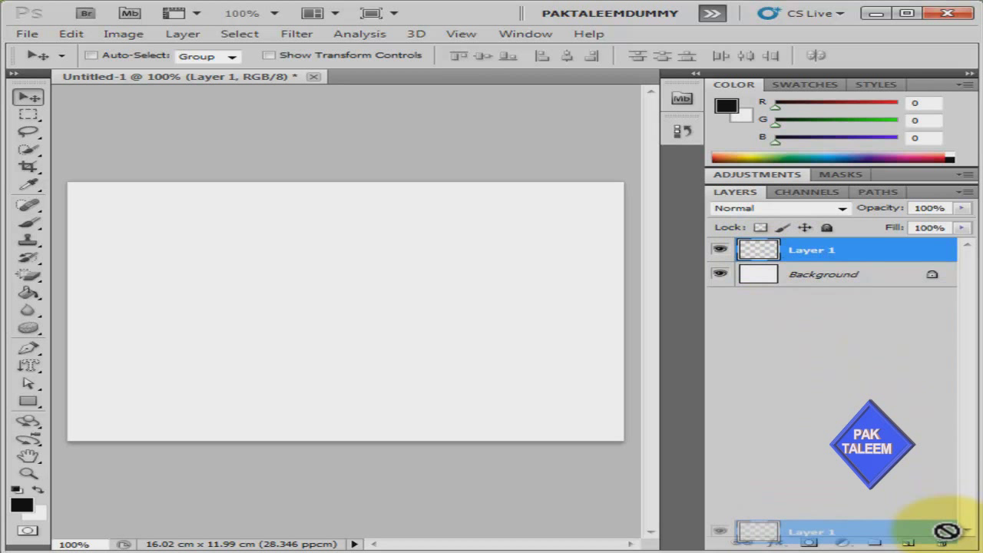
drag(947, 531, 942, 542)
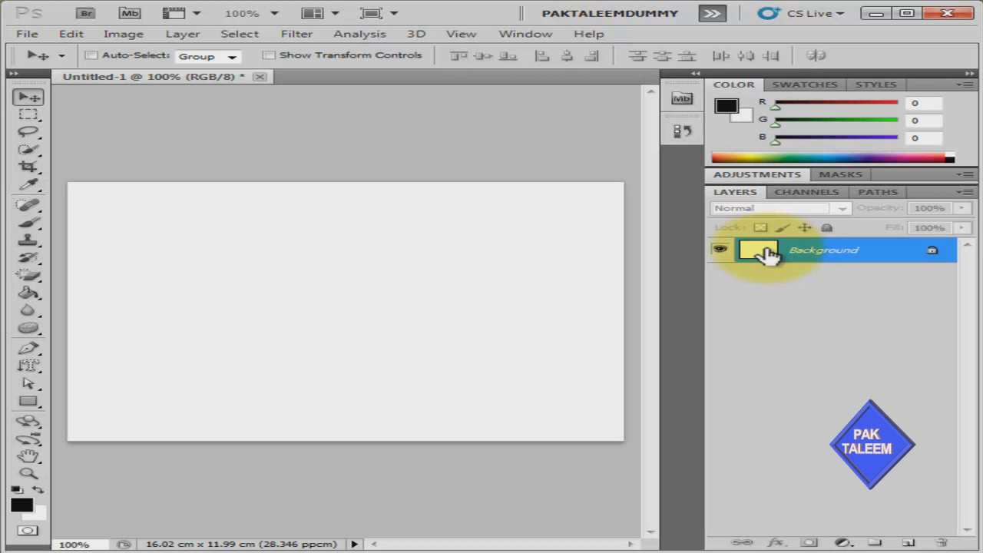
drag(768, 253, 947, 540)
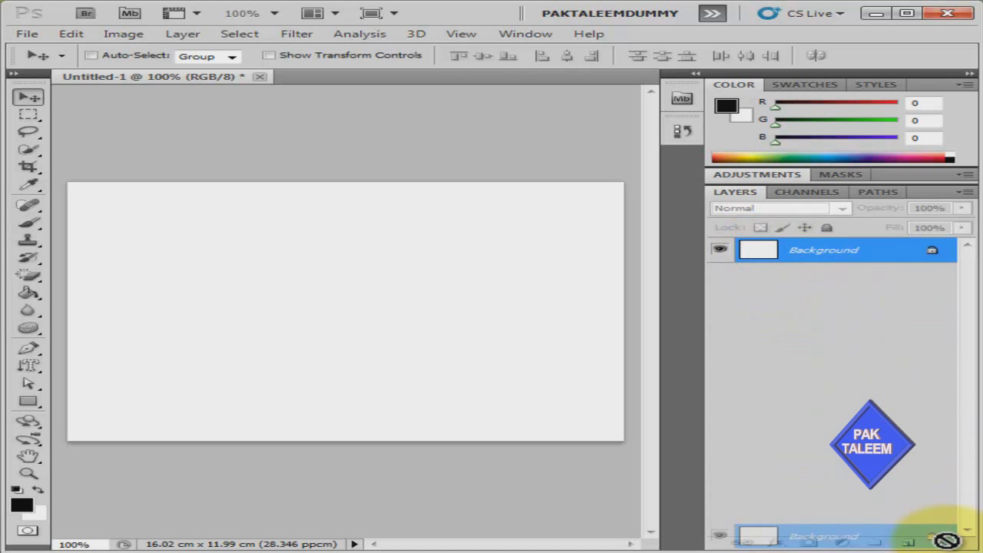
mouse_move(947, 540)
mouse_down()
mouse_move(938, 544)
mouse_move(809, 371)
mouse_up()
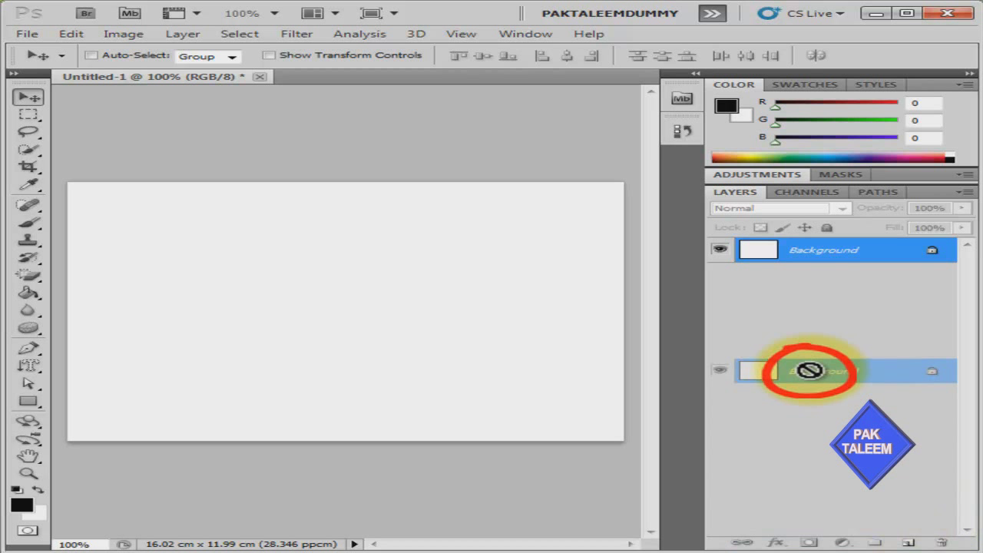
drag(809, 371, 810, 371)
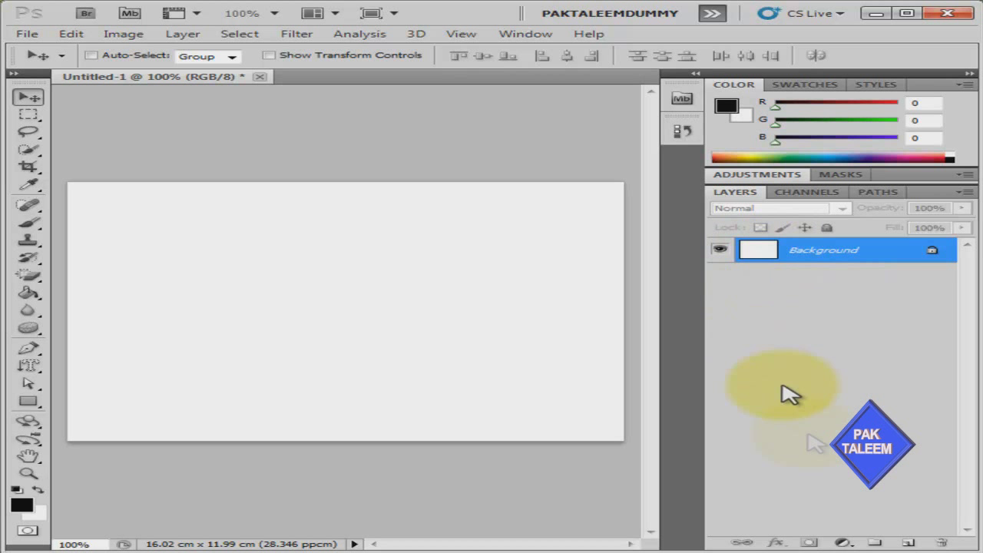
click(907, 542)
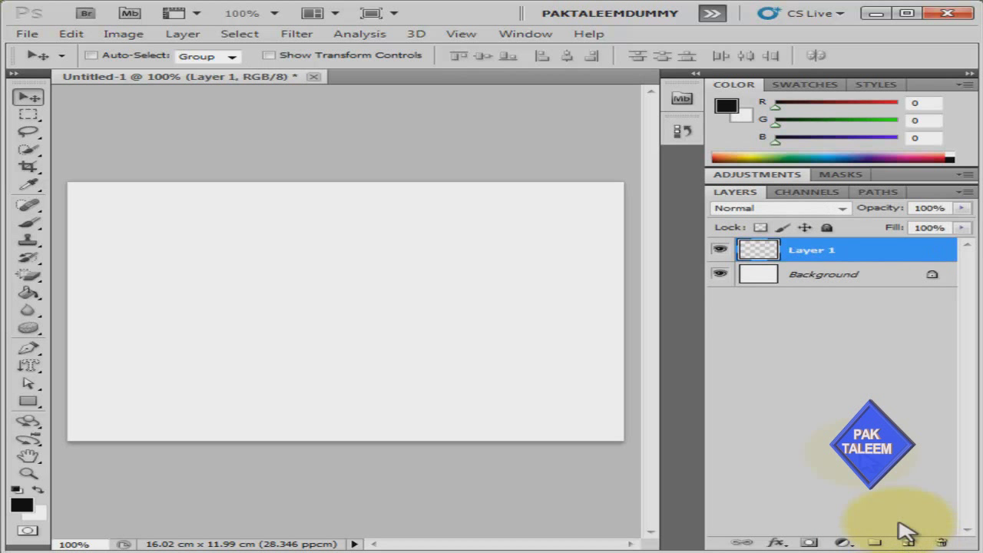
Delete the Background layer to leave a transparent canvas, and create a new layer group
drag(761, 281, 939, 543)
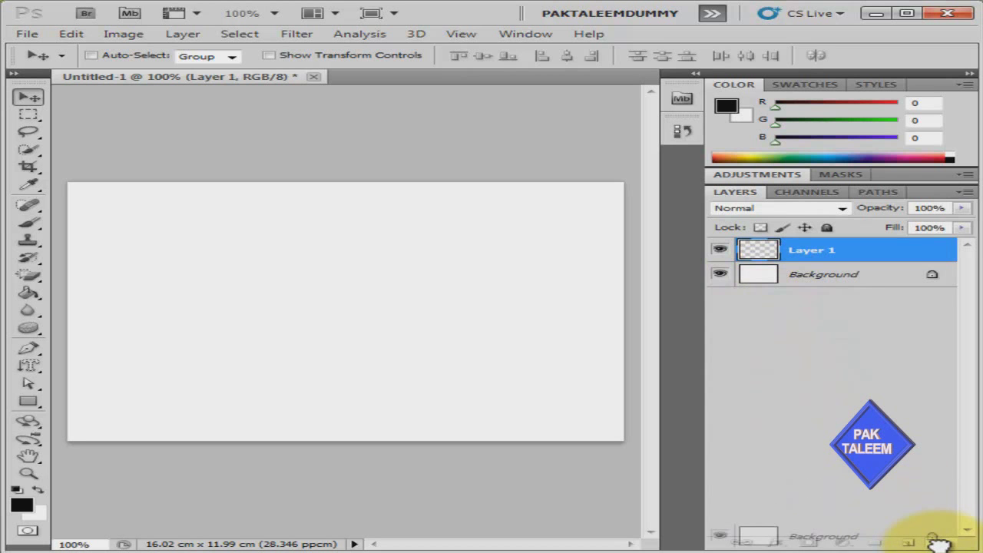
drag(939, 544, 932, 539)
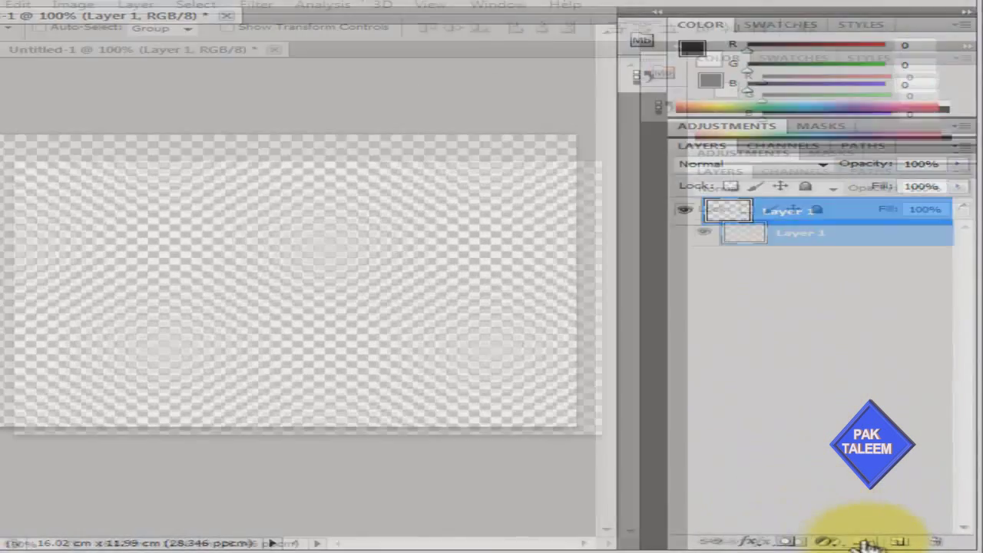
click(870, 542)
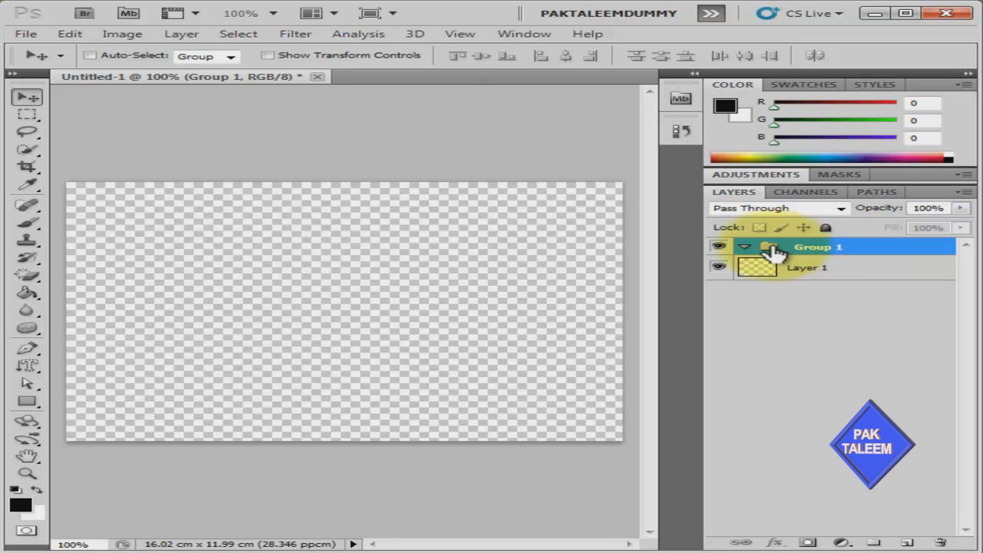
Add an empty Layer 2 inside Group 1, then select Group 1
click(907, 543)
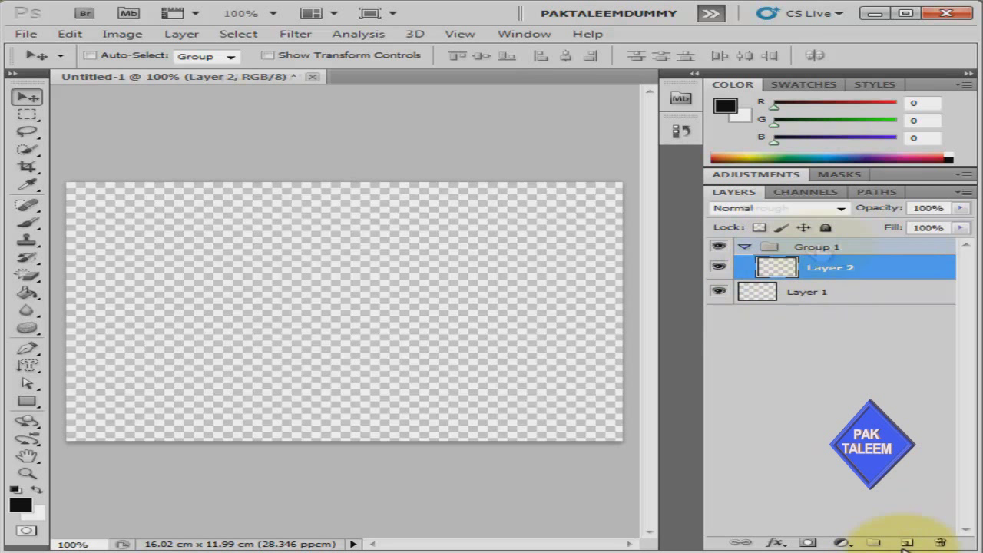
click(837, 247)
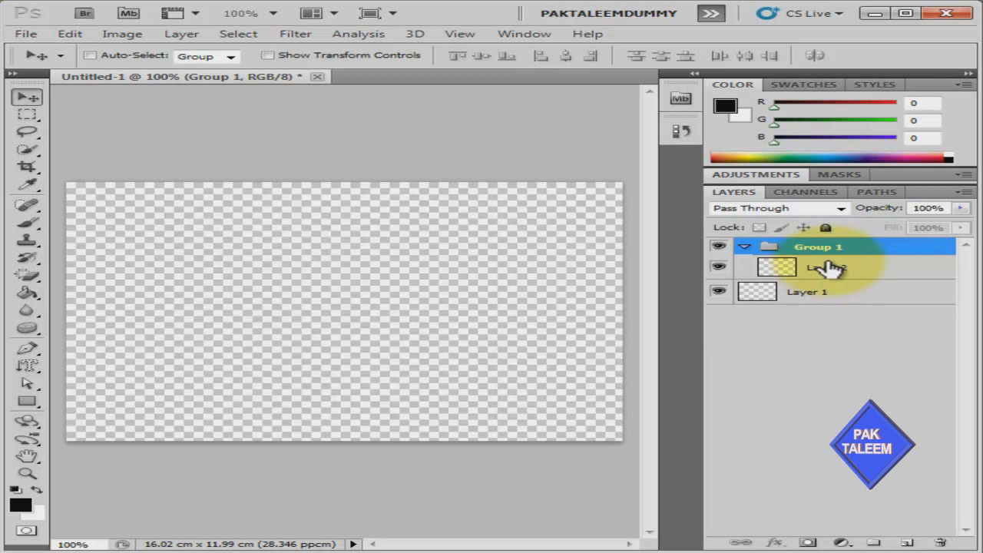
Rename Group 1 to 'basic' in Group Properties, then drag it toward the trash
double_click(823, 247)
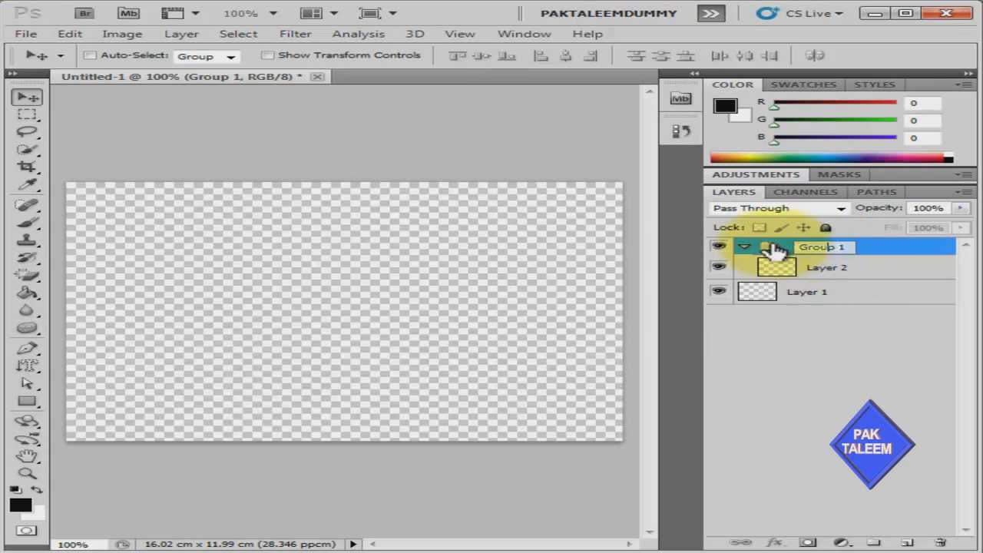
double_click(768, 247)
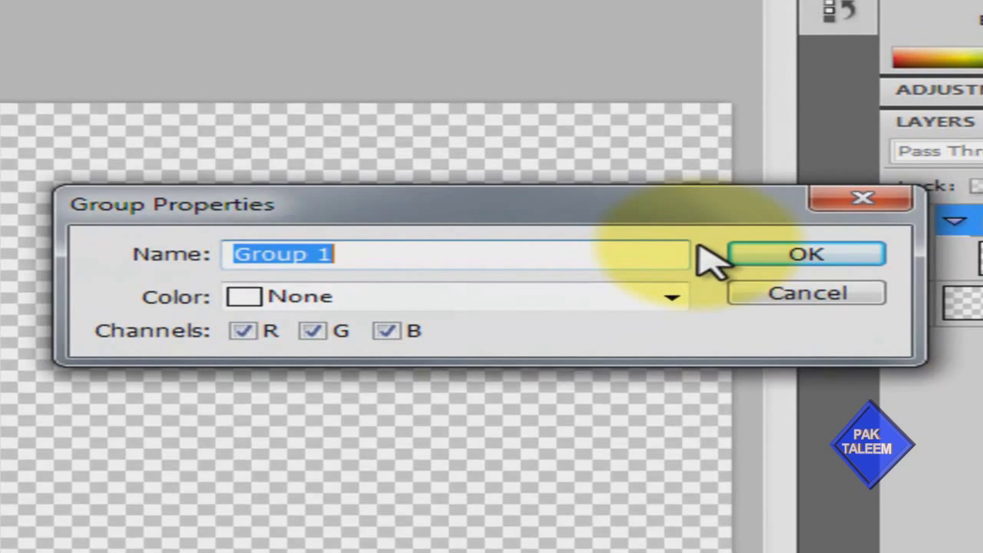
text(basic)
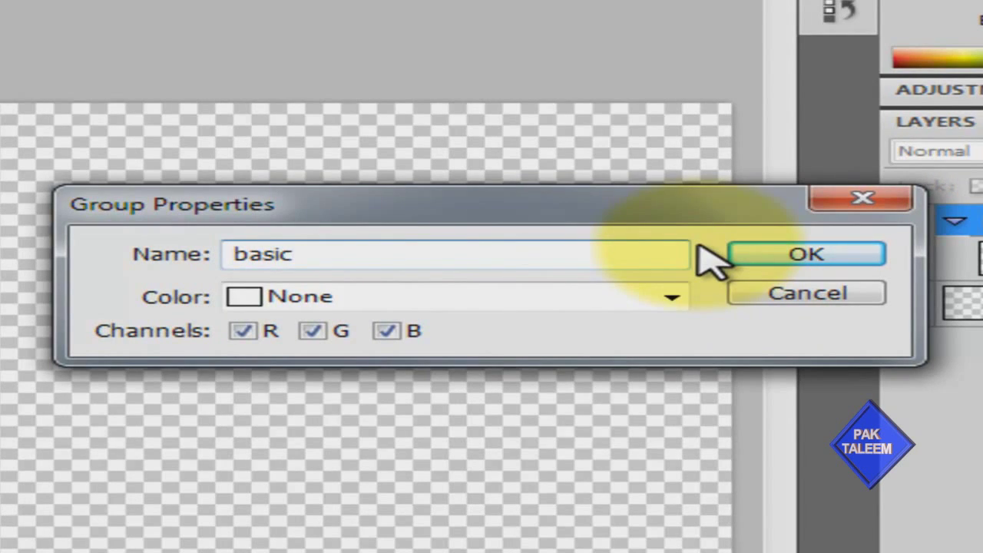
click(779, 252)
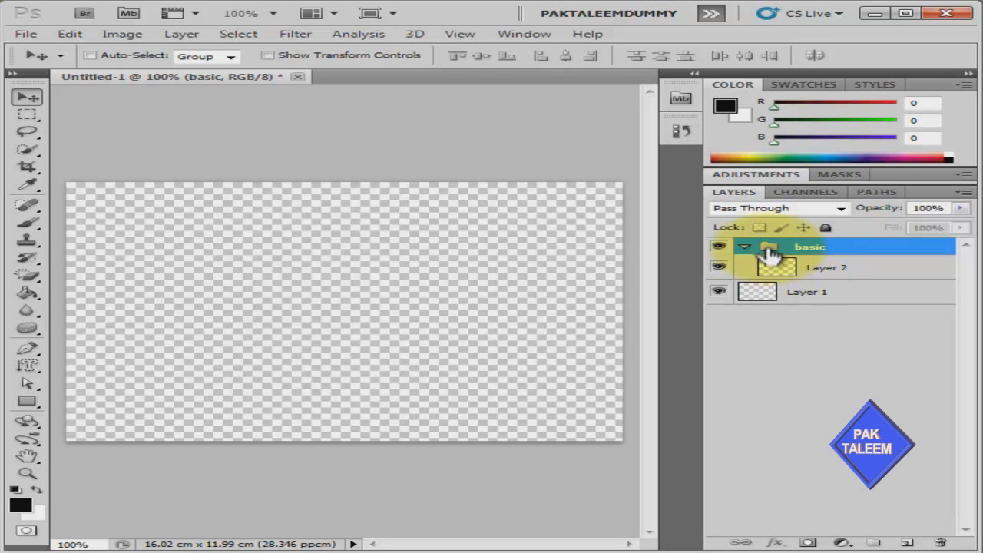
mouse_move(772, 249)
mouse_down()
mouse_move(928, 547)
mouse_move(943, 540)
mouse_up()
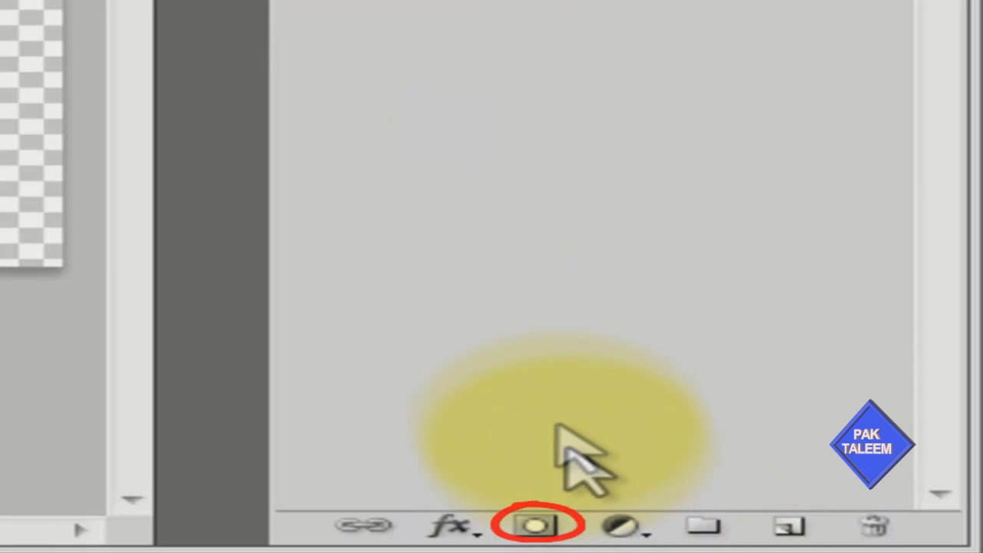
Add a layer mask to Layer 1, the only layer left after removing the group
click(542, 524)
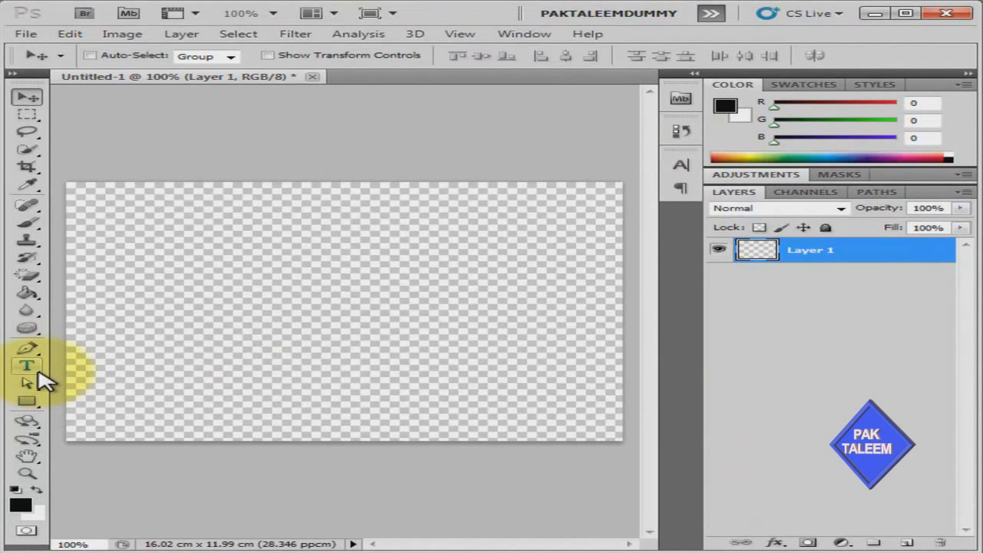
click(27, 367)
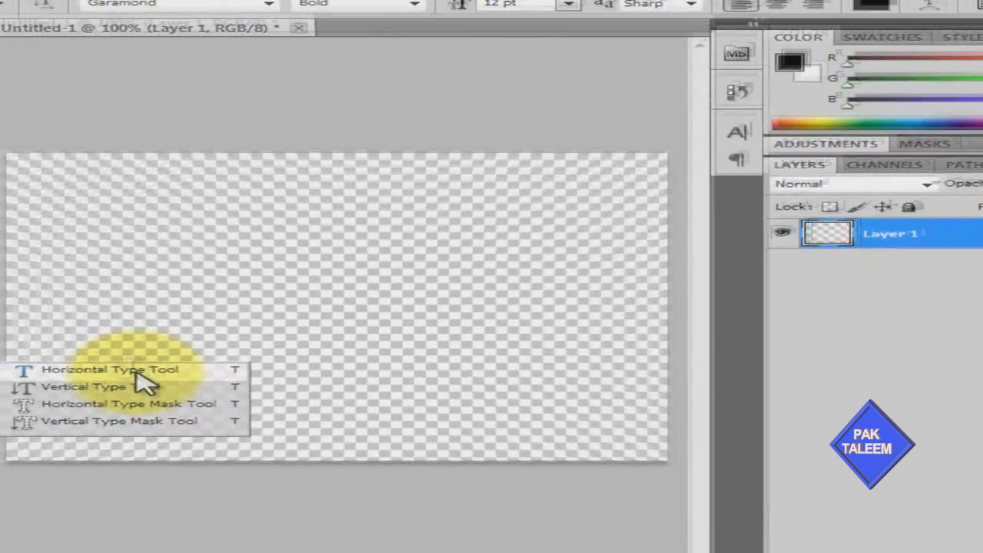
Pick the Horizontal Type Tool and place a text insertion point on the canvas
click(150, 368)
click(104, 277)
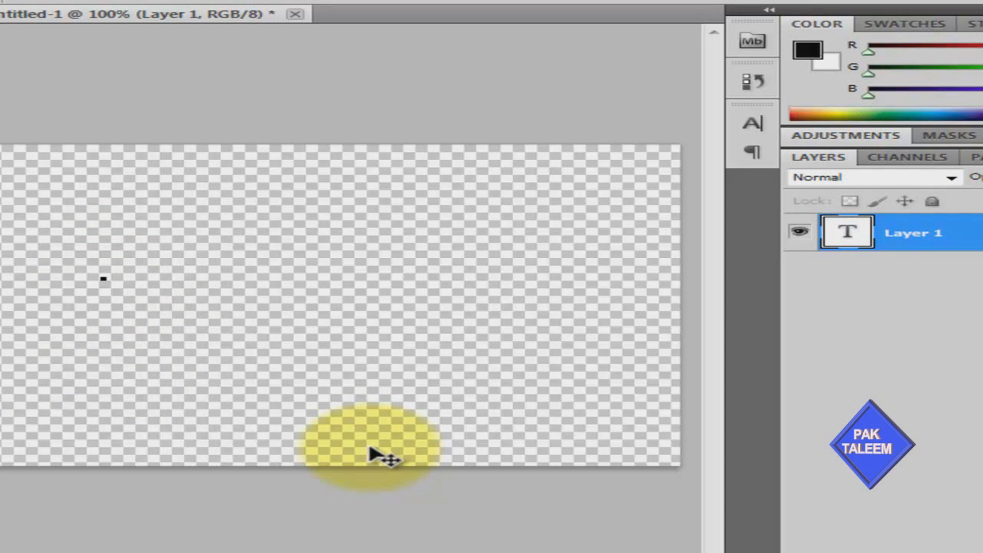